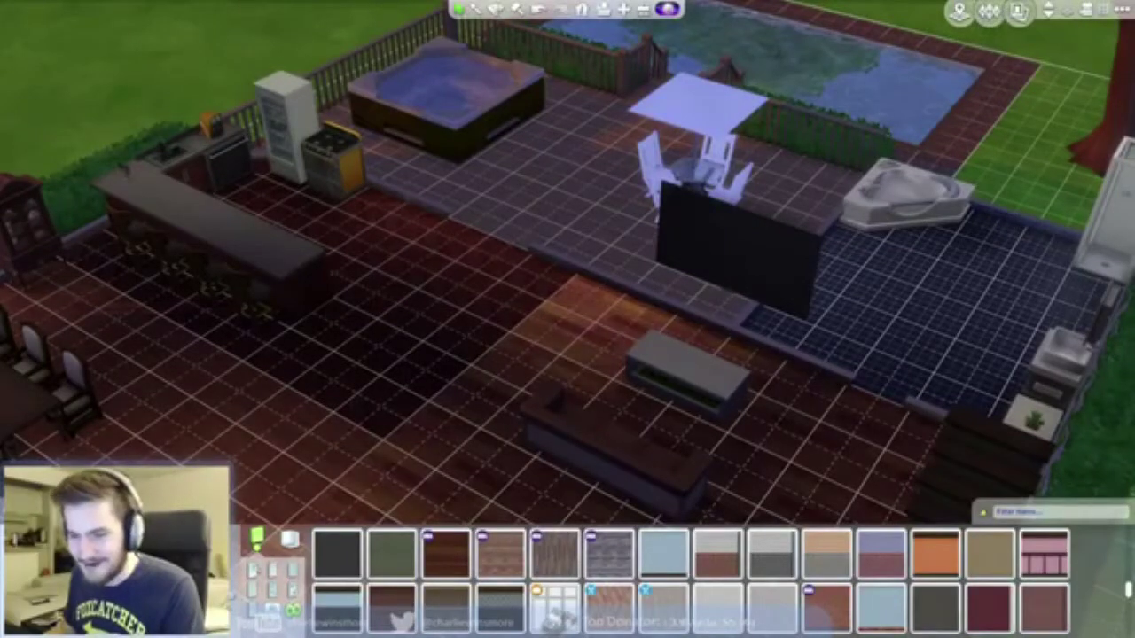
Switch from The Sims 4 build mode to the Audacity vocal recording window with Alt+Tab
key(alt+Tab)
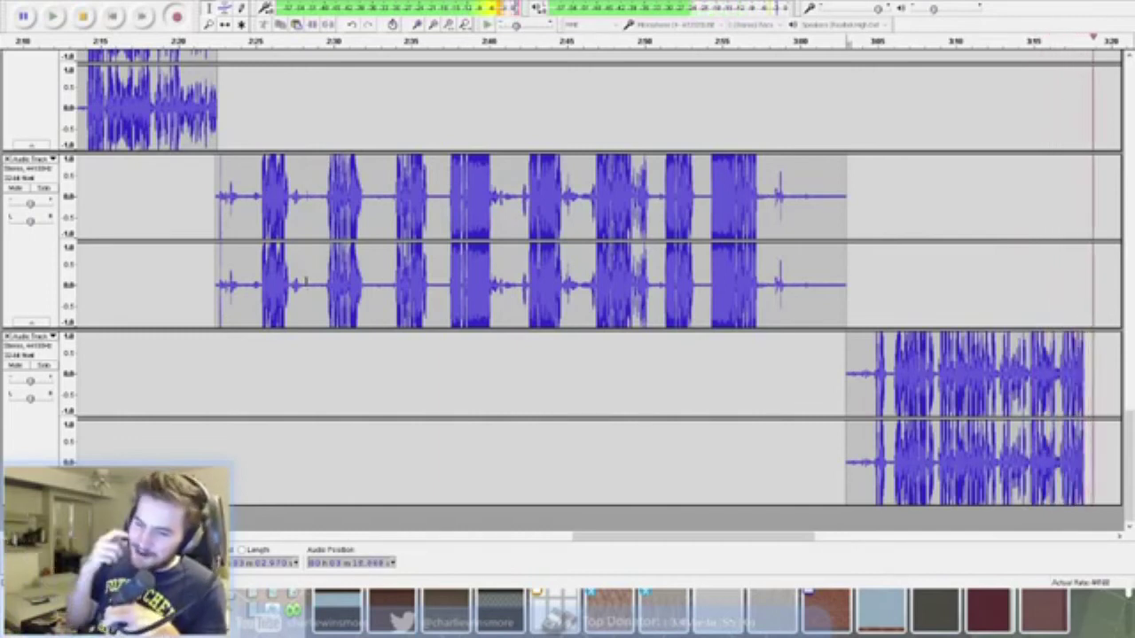
scroll(306, 282, right, 5)
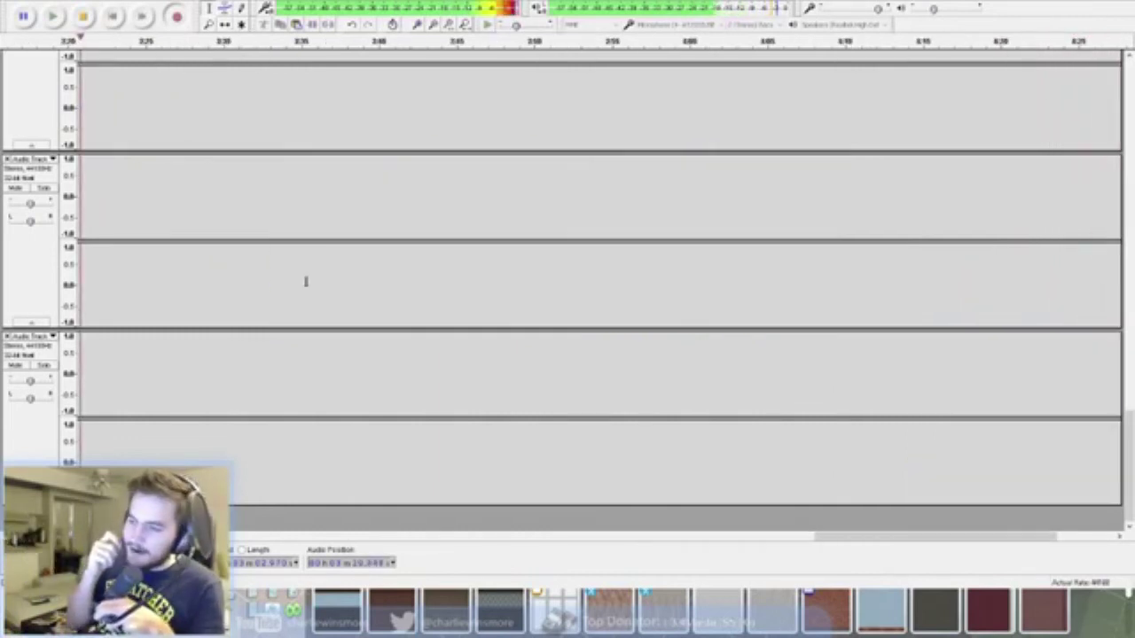